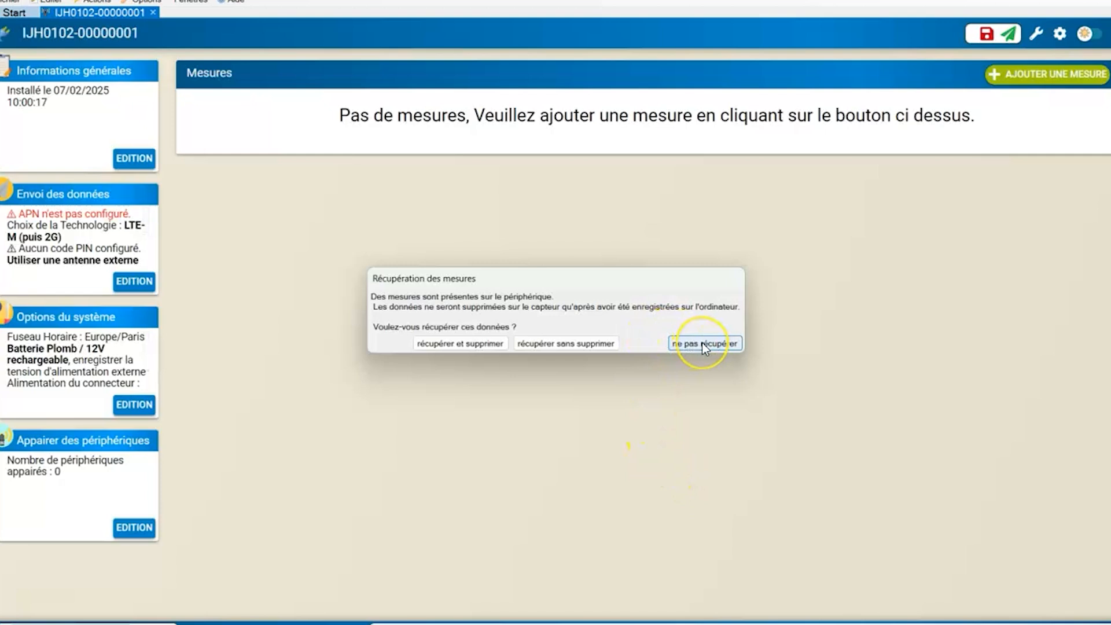
# - Decline retrieving the stored measurements and enter "Rue université" as the device name in the general information
pyautogui.click(703, 342)
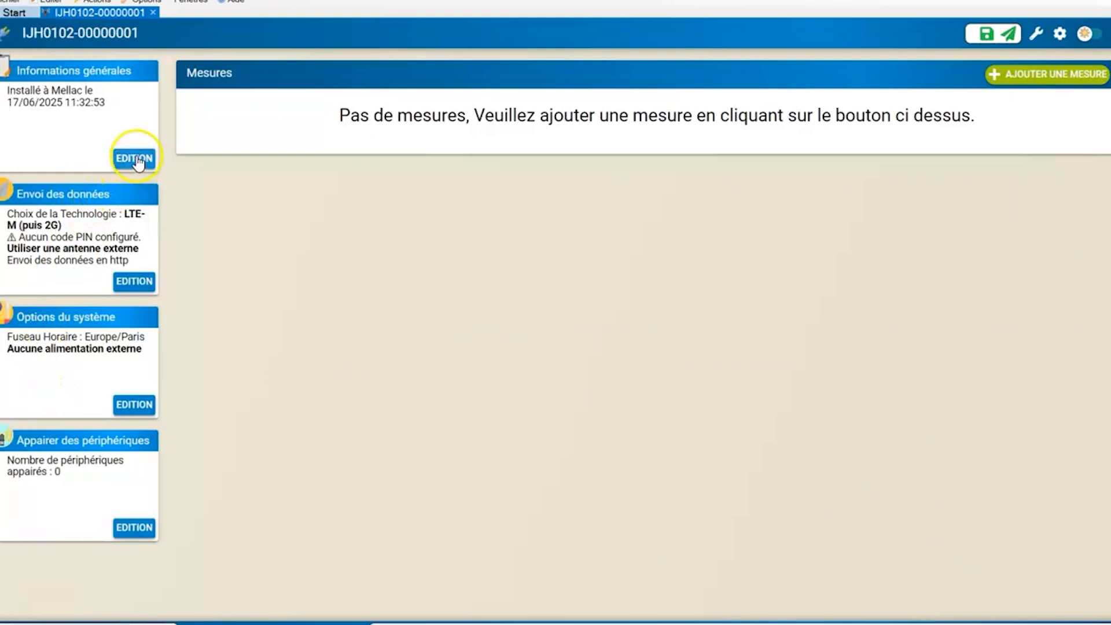
pyautogui.click(137, 164)
pyautogui.click(469, 275)
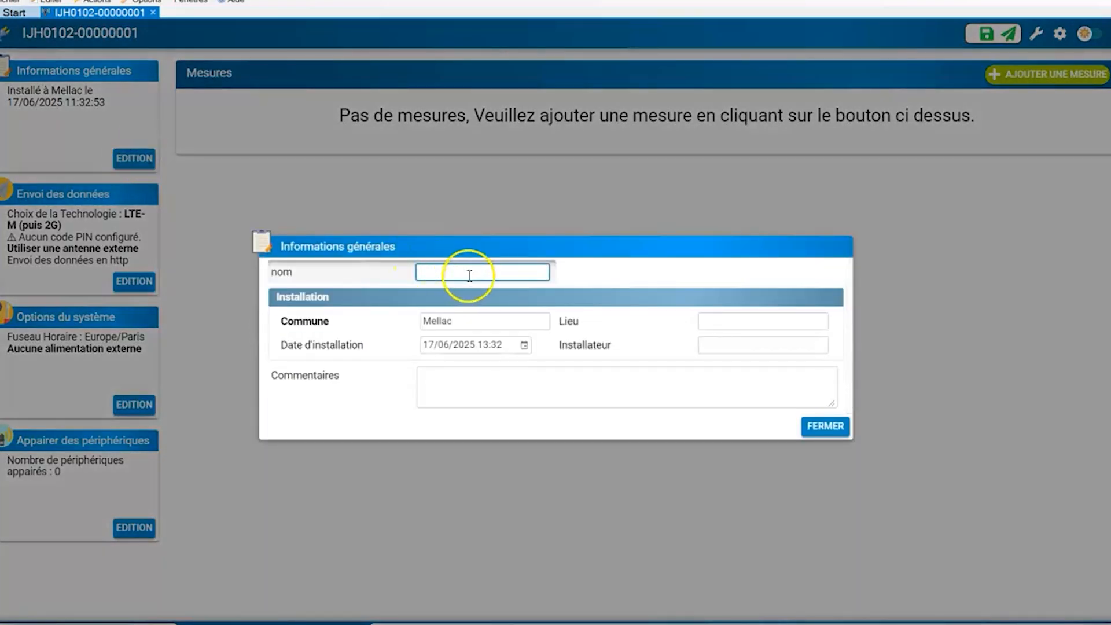
pyautogui.write('Rue université')
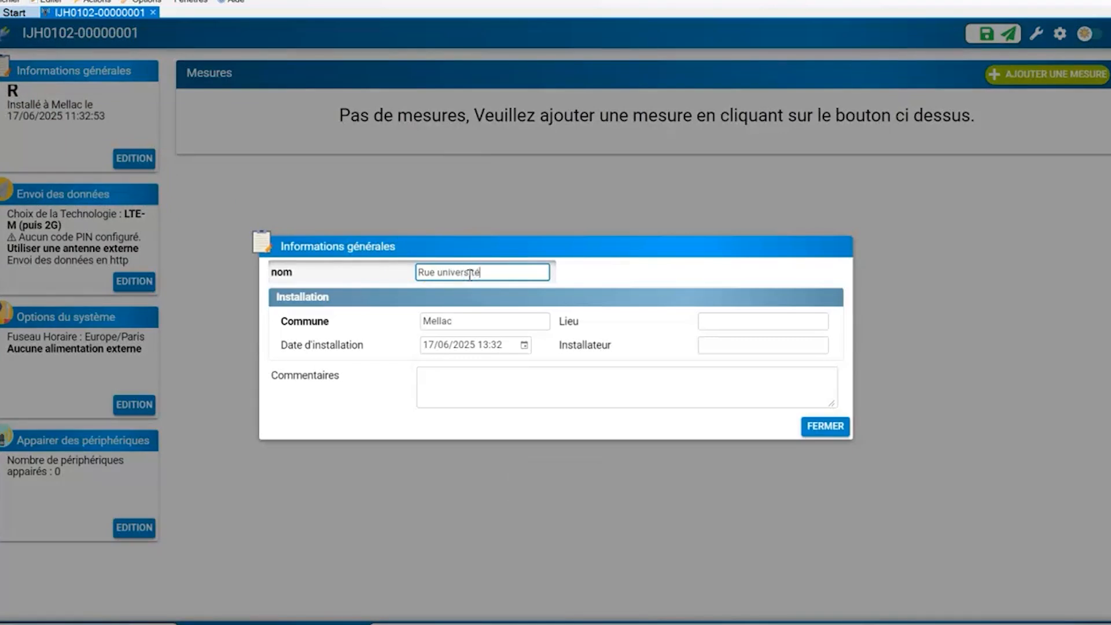
# - Fill in the installation's street address and the installer's name in the general information, and close the dialog
pyautogui.click(724, 320)
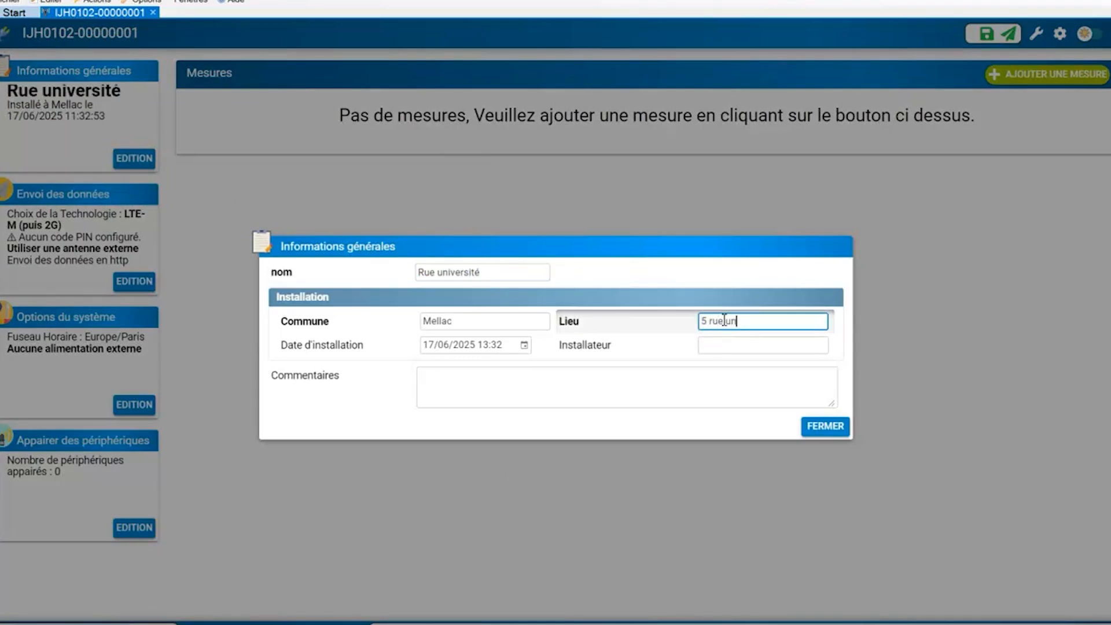
pyautogui.click(761, 341)
pyautogui.write('ATR')
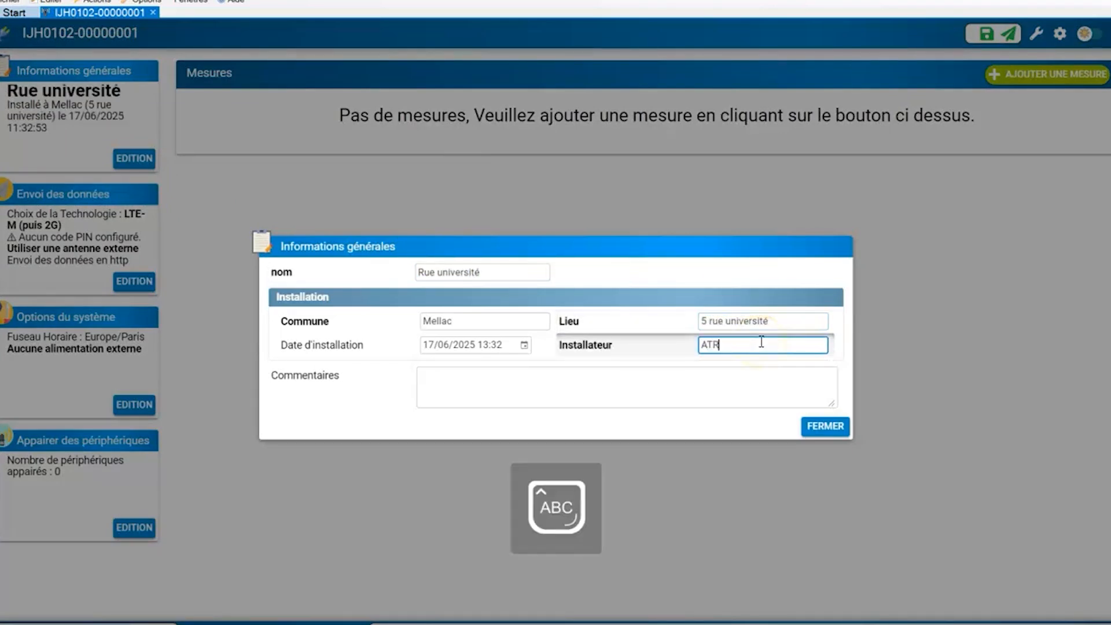
pyautogui.click(784, 394)
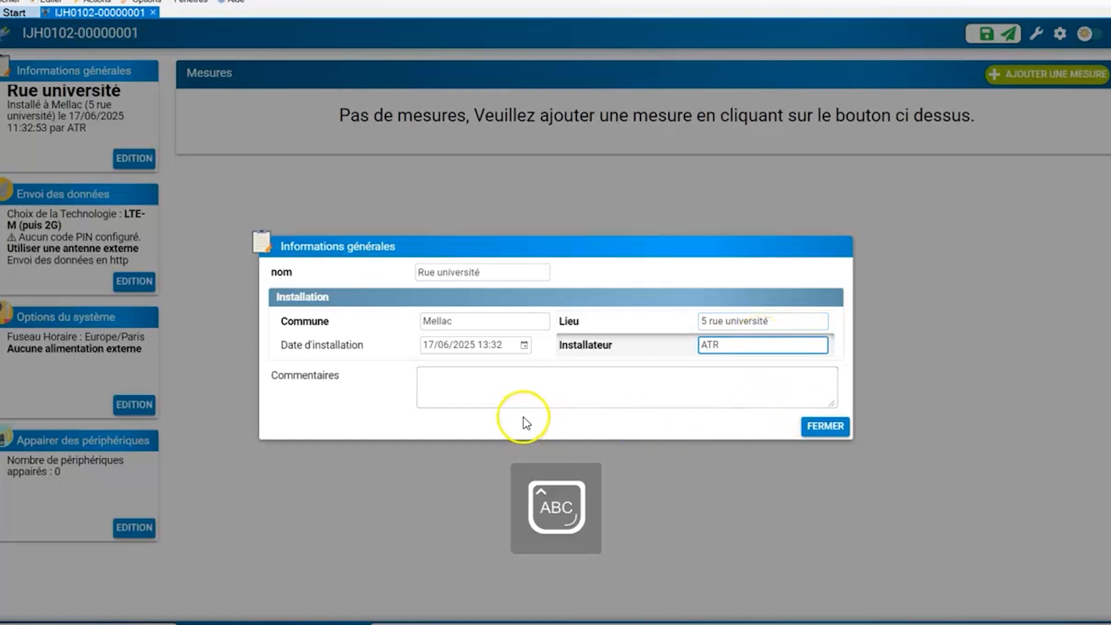
pyautogui.click(540, 391)
pyautogui.click(826, 428)
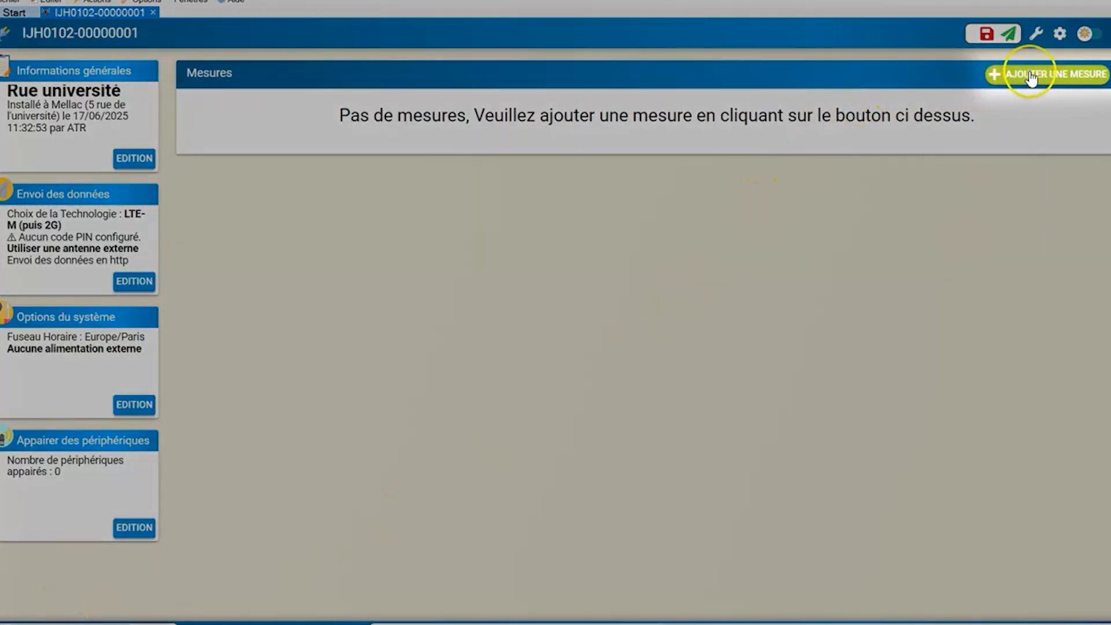
# - Add a Mesure 4-20mA measurement and enable conversion on its first channel to Pression (bar)
pyautogui.click(1030, 76)
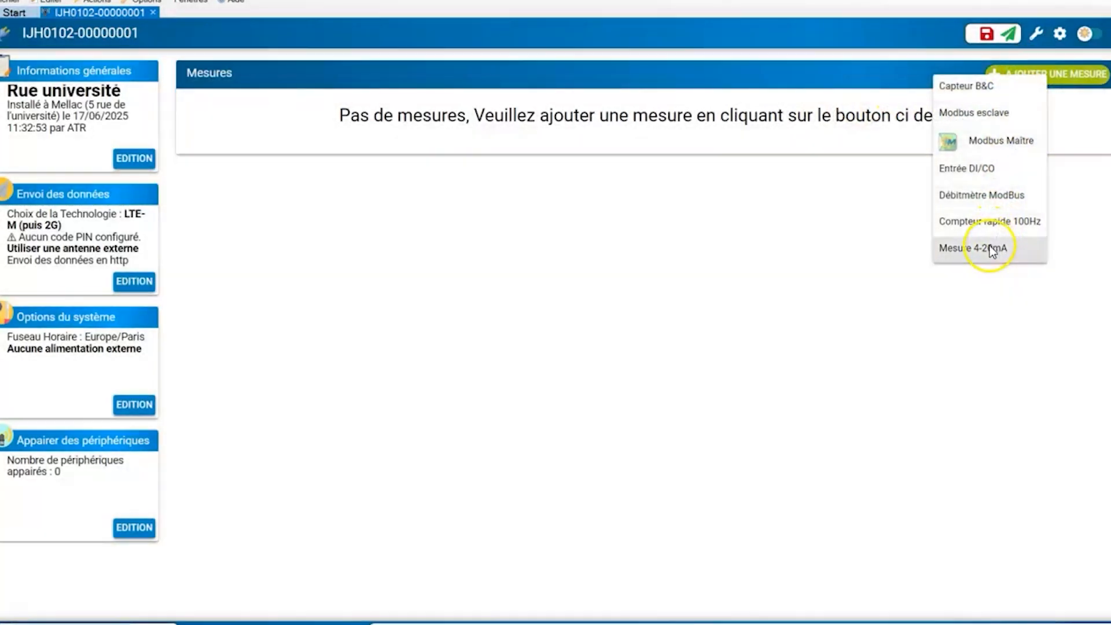
pyautogui.click(992, 249)
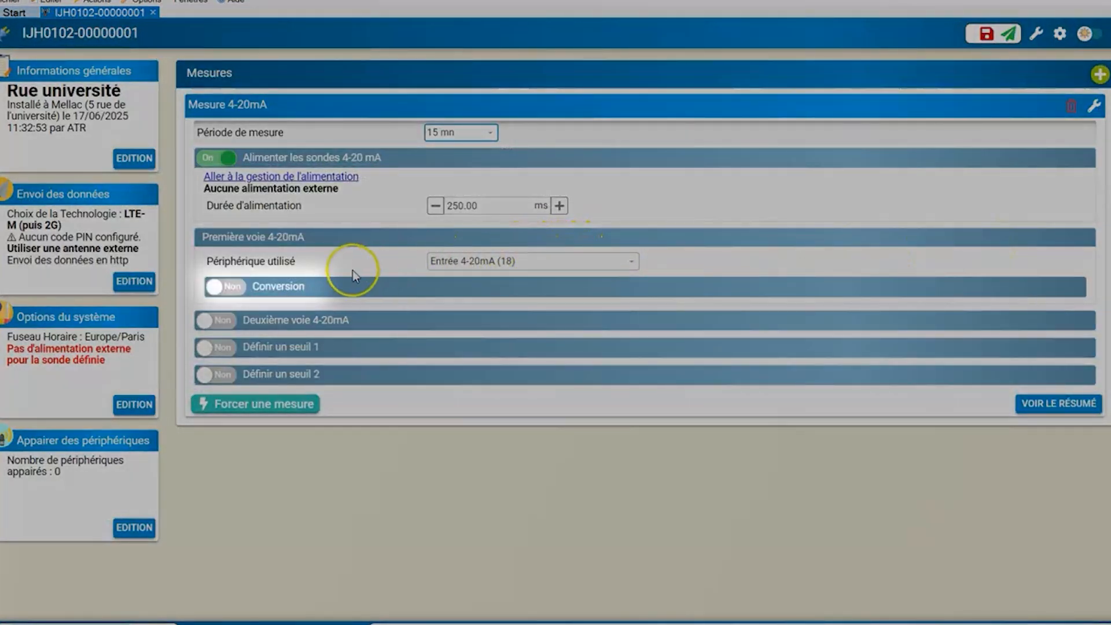
pyautogui.click(231, 286)
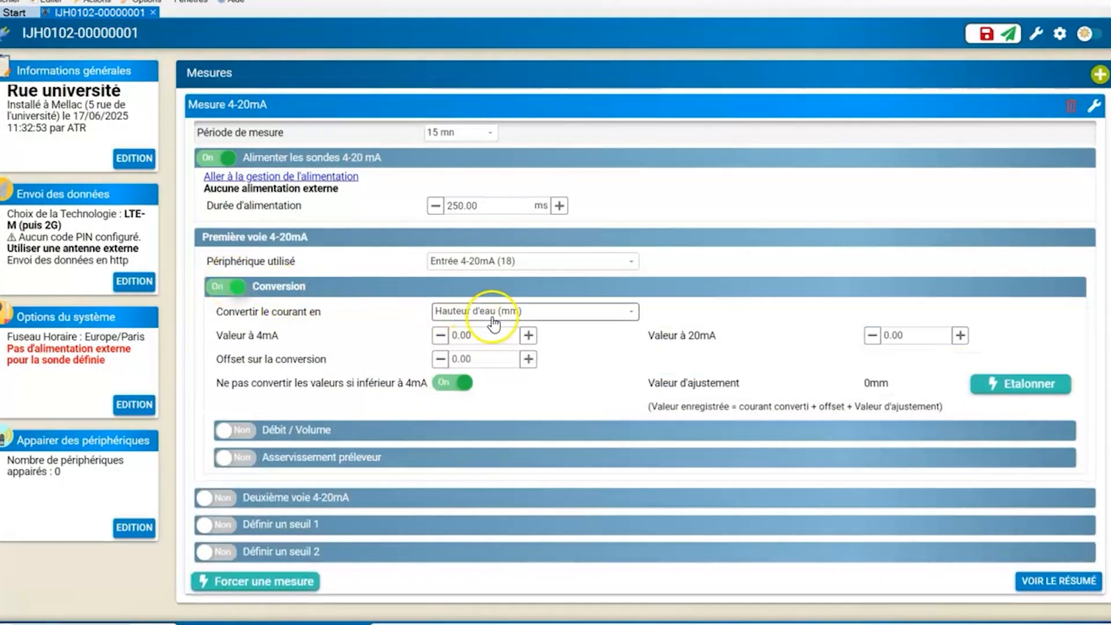
pyautogui.click(496, 313)
pyautogui.click(484, 358)
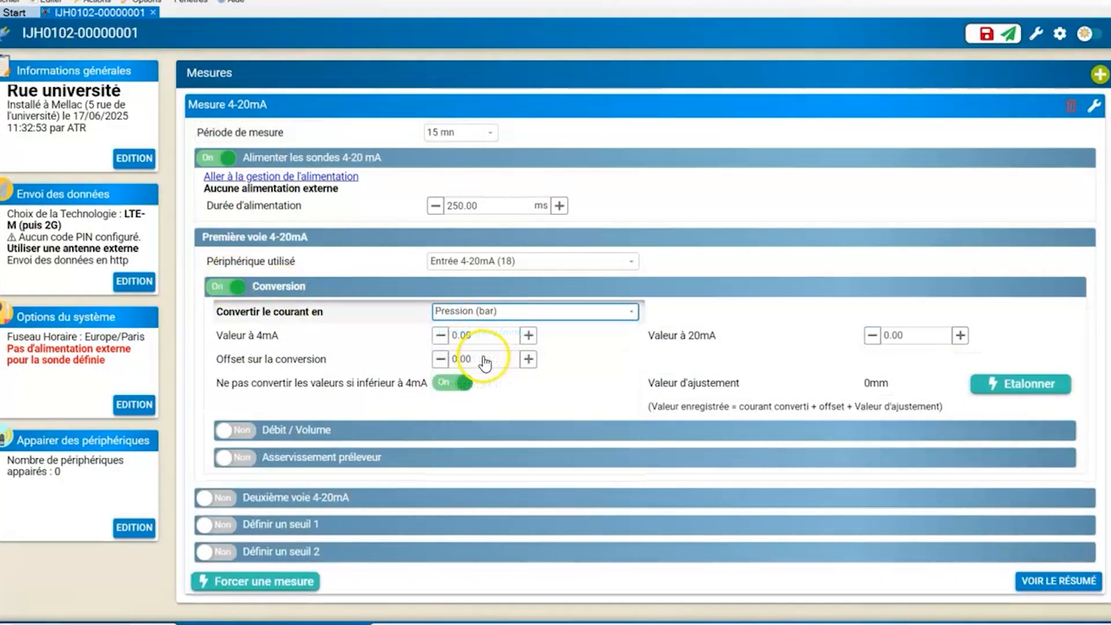
# - Set the first channel's conversion value at 20mA to 16.00
pyautogui.click(911, 337)
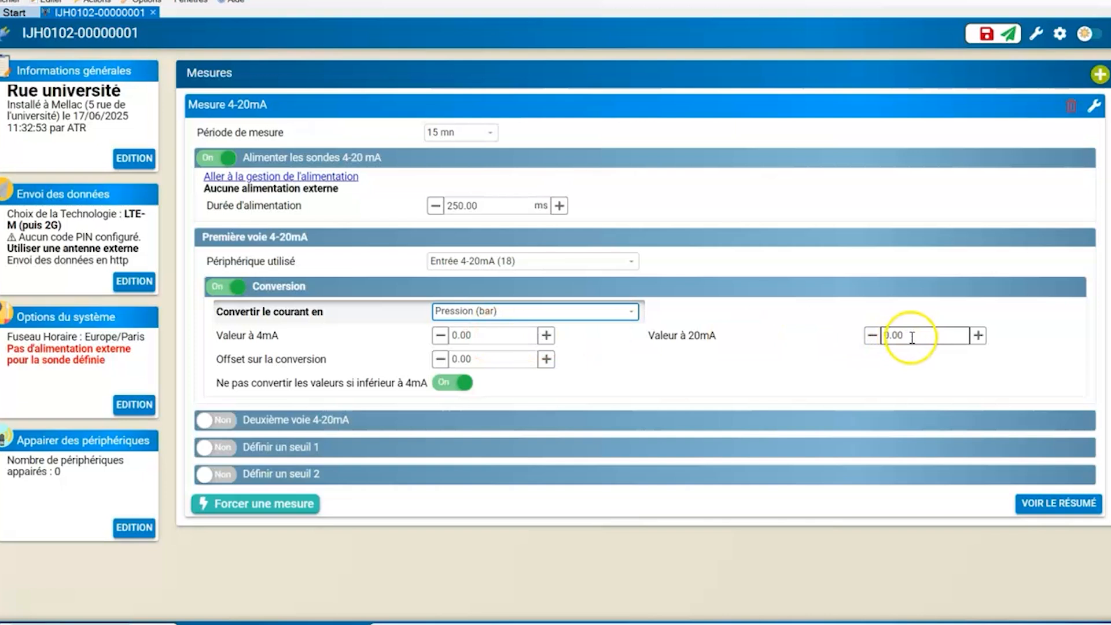
pyautogui.doubleClick(912, 338)
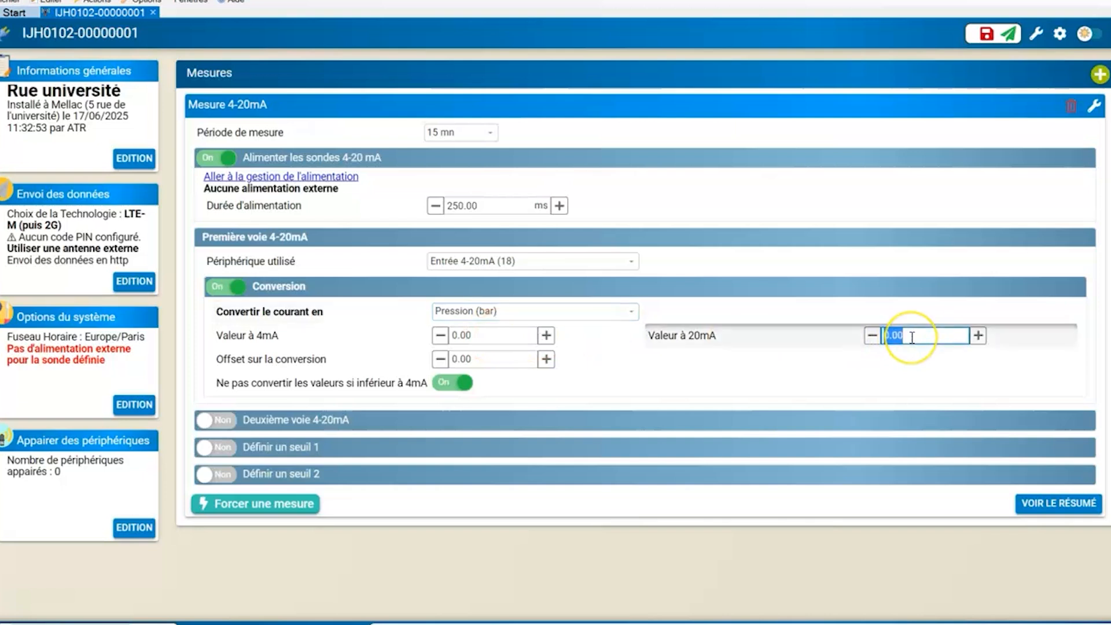
pyautogui.write('16.00')
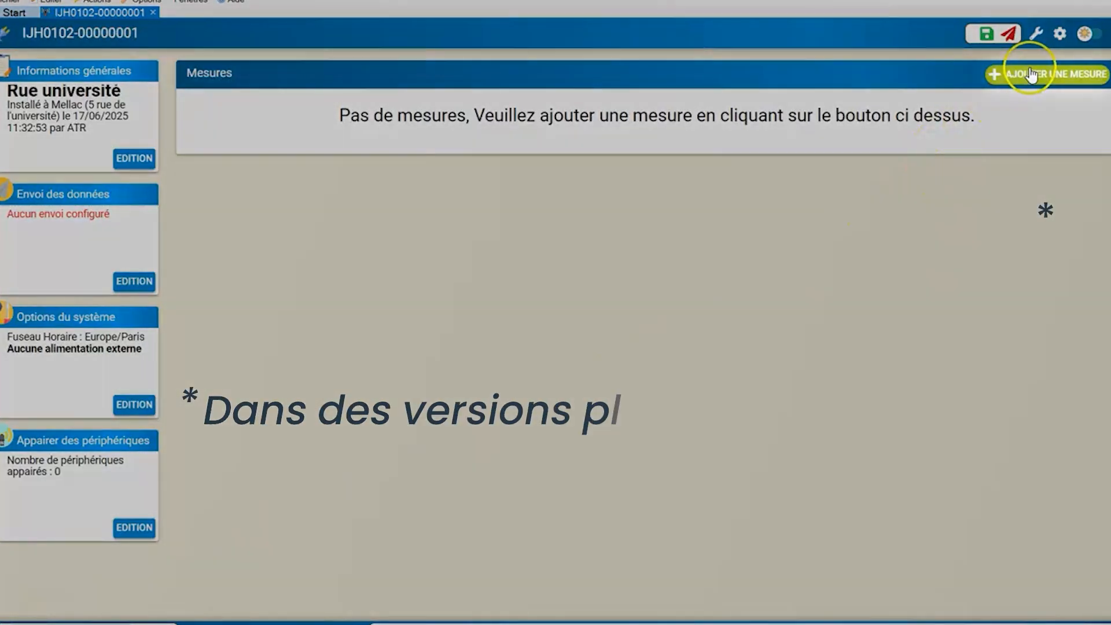
# - Add a Compteur rapide 100Hz measurement and enable pulse indexing on its first channel
pyautogui.click(1024, 75)
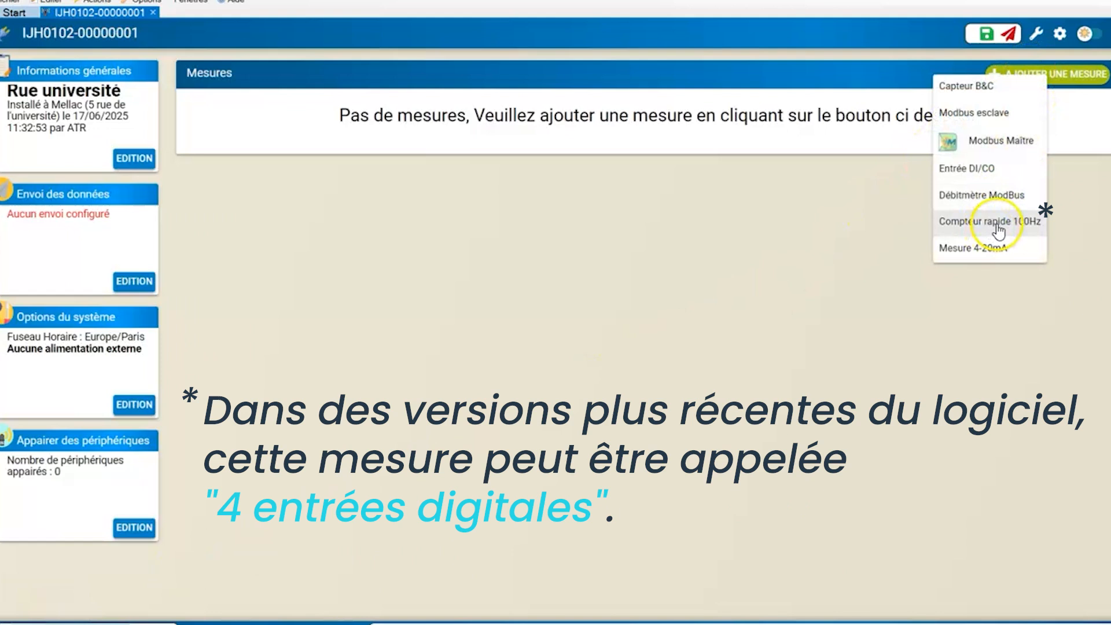
pyautogui.click(997, 226)
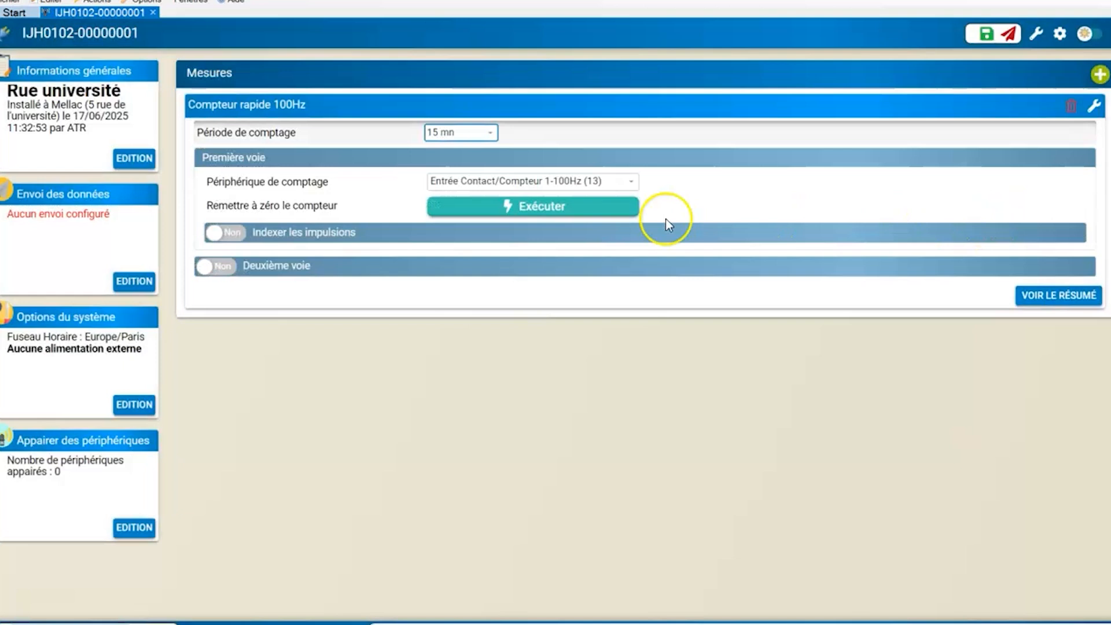
pyautogui.click(235, 232)
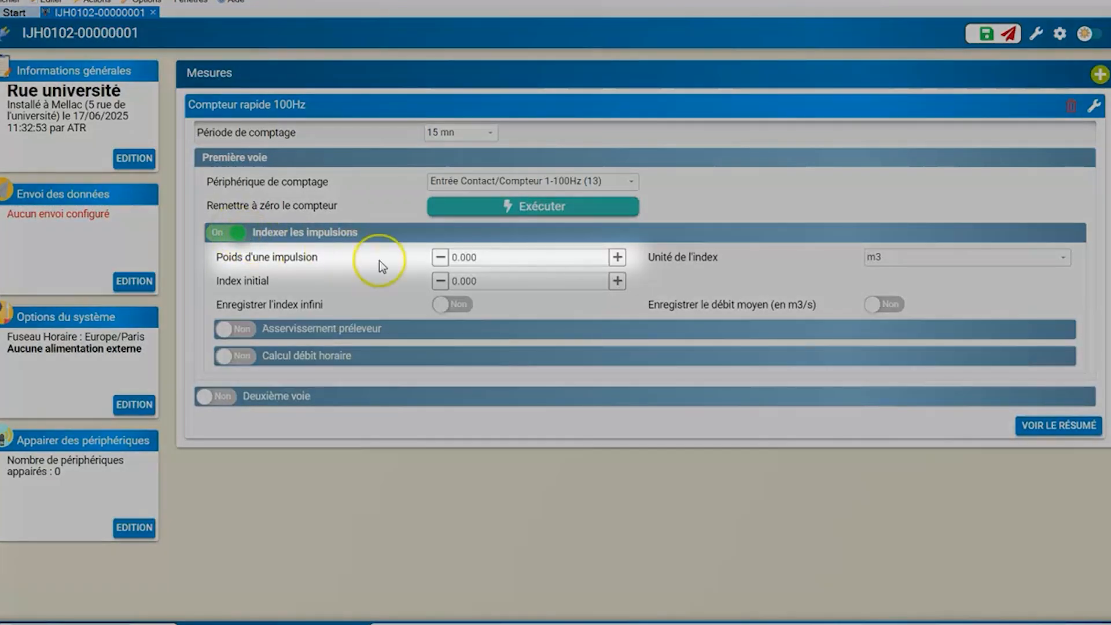
# - Set the fast counter's pulse weight to 0.01 m3 and switch the measurement to its summary view
pyautogui.click(468, 258)
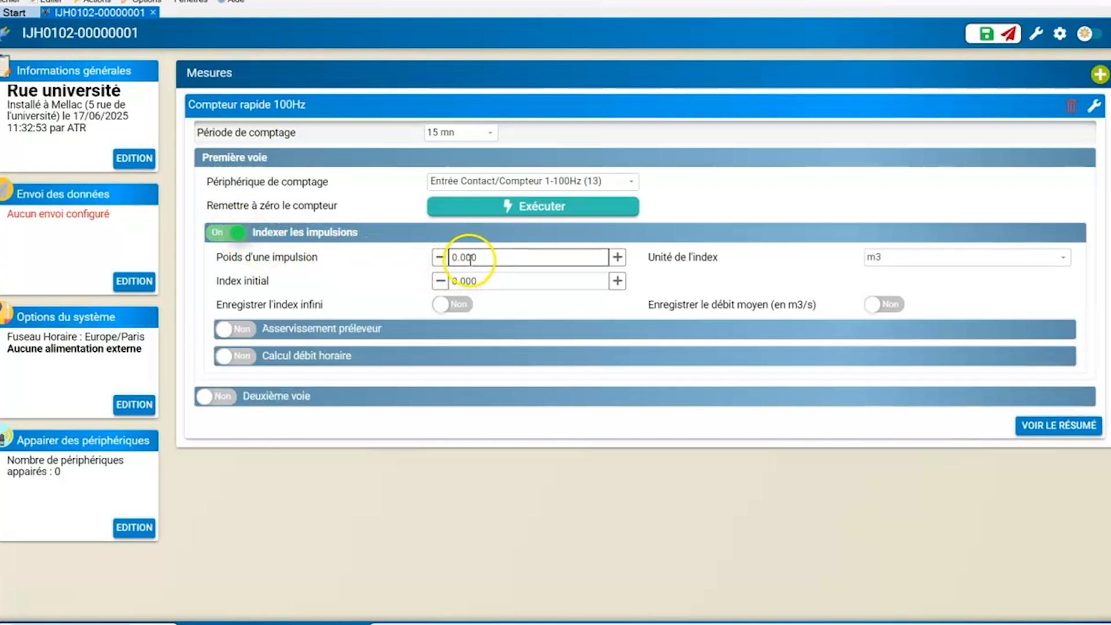
pyautogui.doubleClick(471, 259)
pyautogui.click(479, 257)
pyautogui.doubleClick(471, 257)
pyautogui.write('0.01')
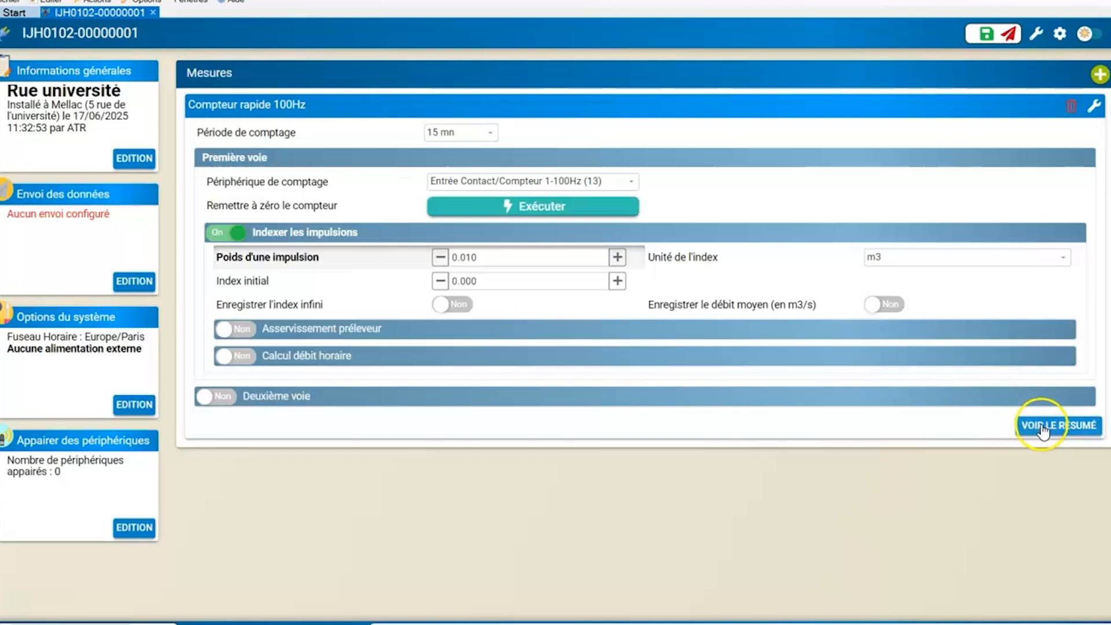
pyautogui.click(1042, 428)
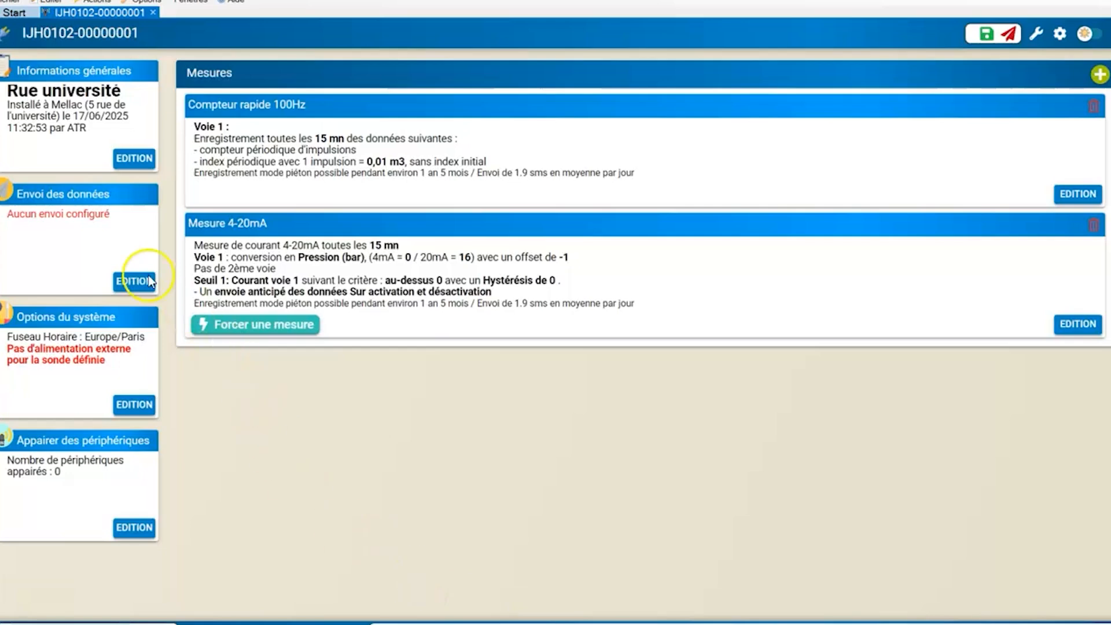
# - Open the data transmission settings for editing and set the modem's APN to orange.m2m
pyautogui.click(139, 282)
pyautogui.click(138, 280)
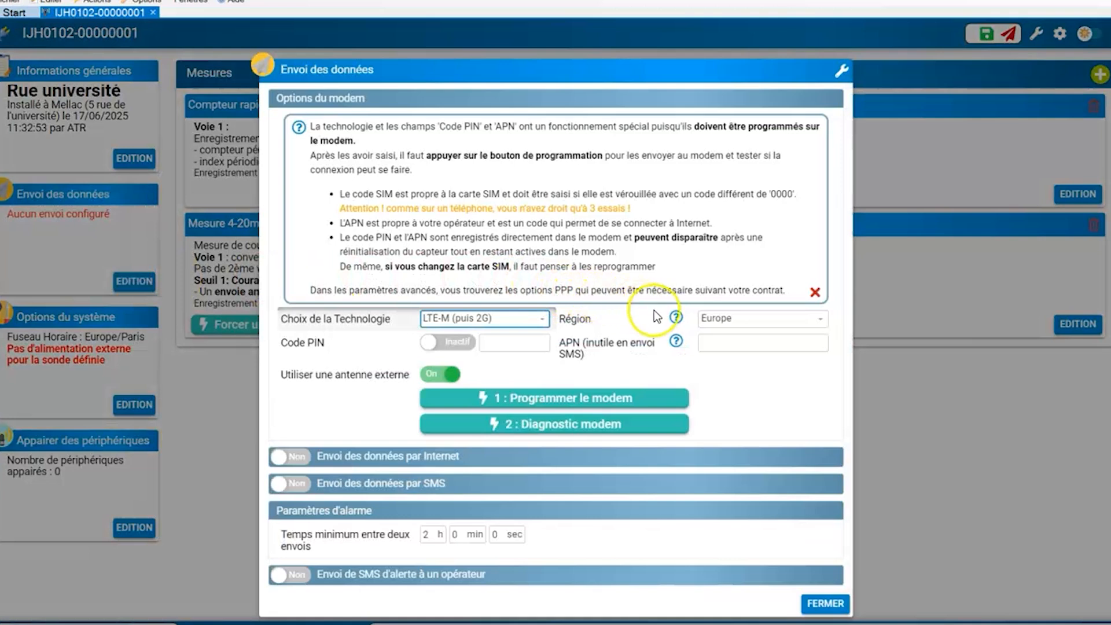
pyautogui.click(721, 345)
pyautogui.write('orange.m2m')
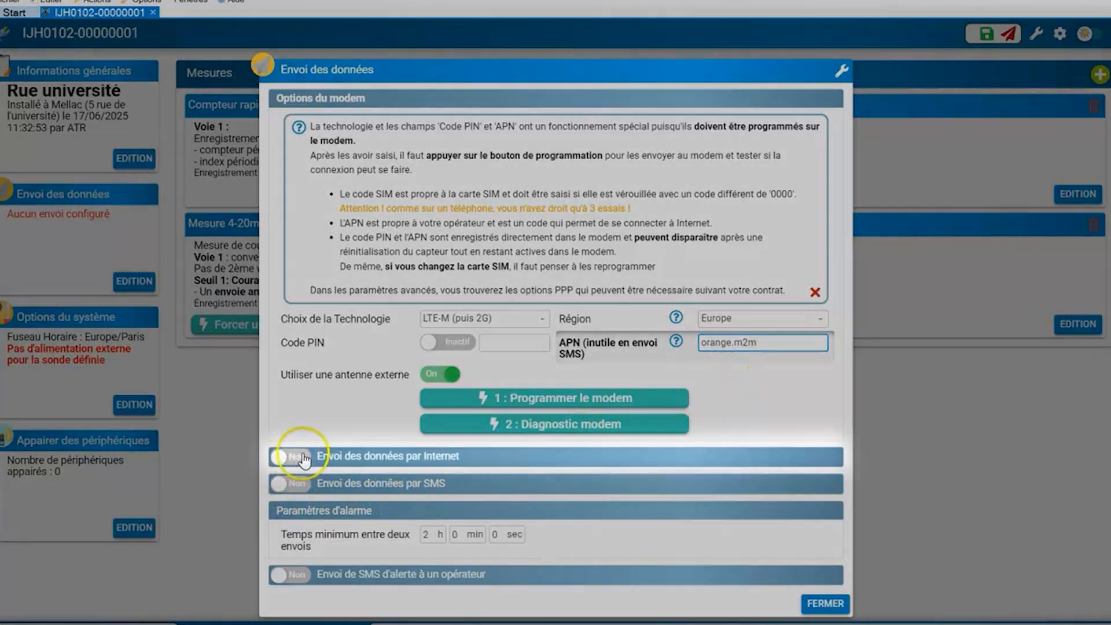
# - Enable data transmission by Internet with the HTTP protocol and set the server to exemple.fr
pyautogui.click(303, 460)
pyautogui.scroll(-3, 546, 412)
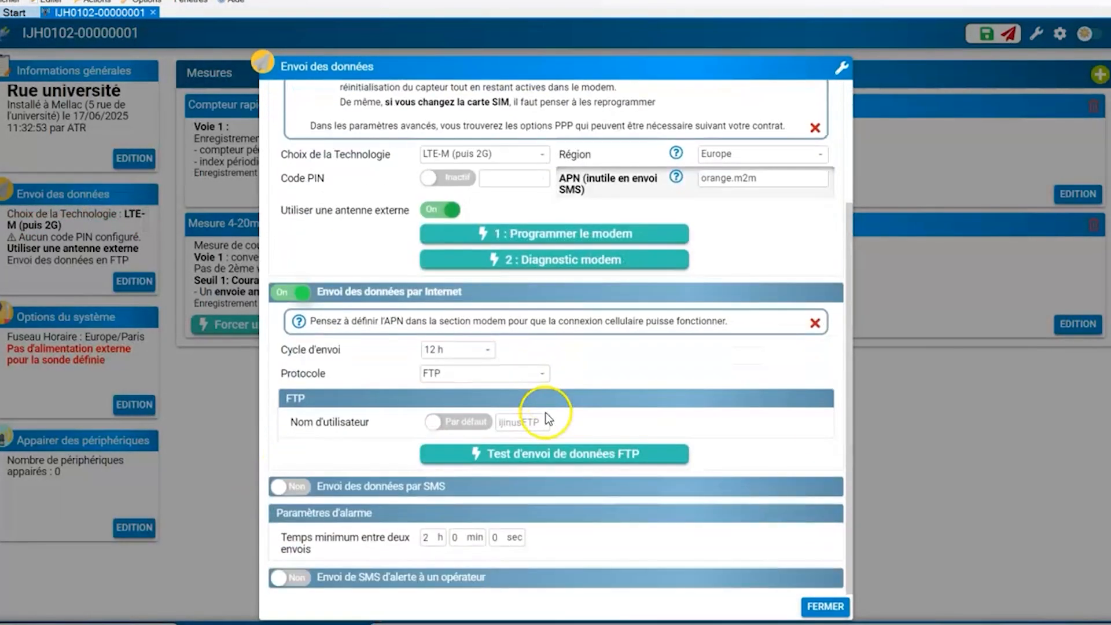
pyautogui.click(523, 375)
pyautogui.click(491, 427)
pyautogui.click(478, 446)
pyautogui.write('exemple.fr')
# - Set the HTTP transmission's URI to "test" and its username to "essai"
pyautogui.click(449, 494)
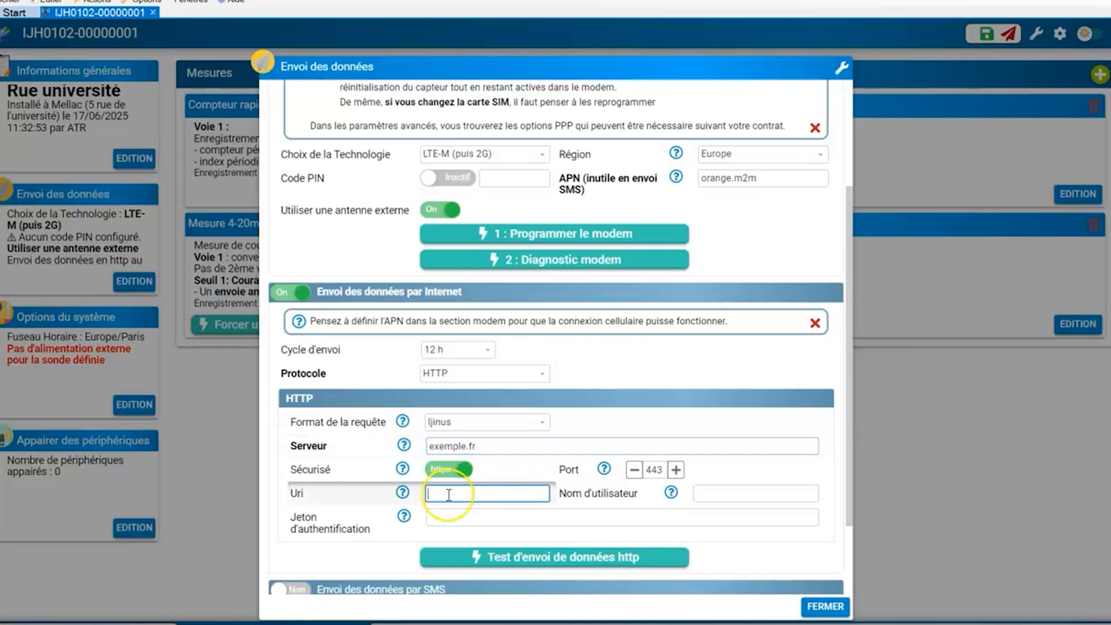
pyautogui.write('test')
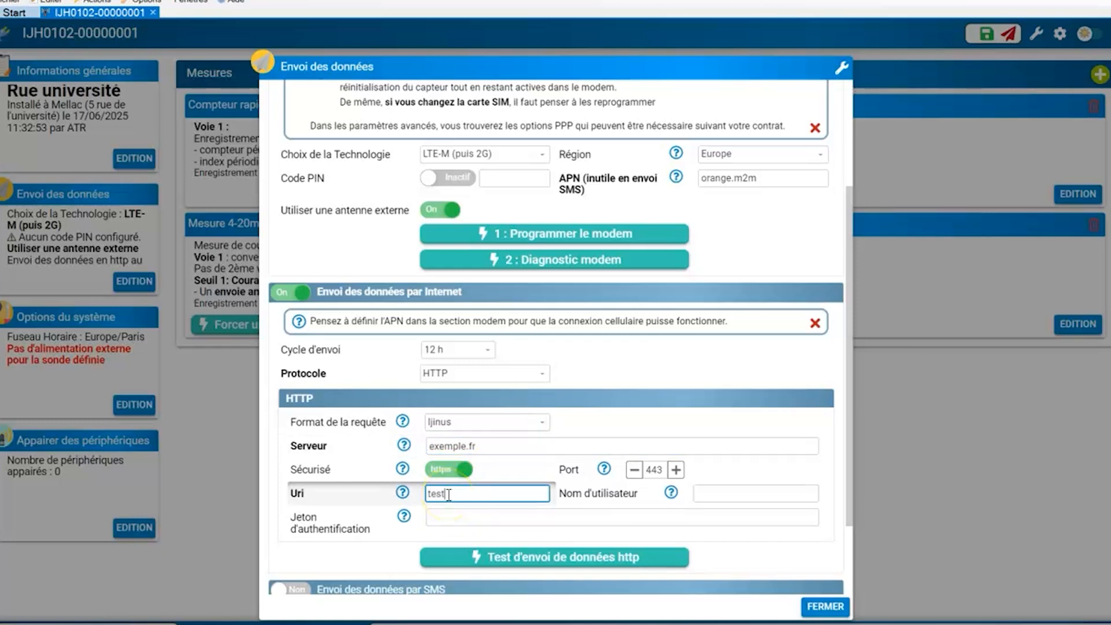
pyautogui.click(745, 519)
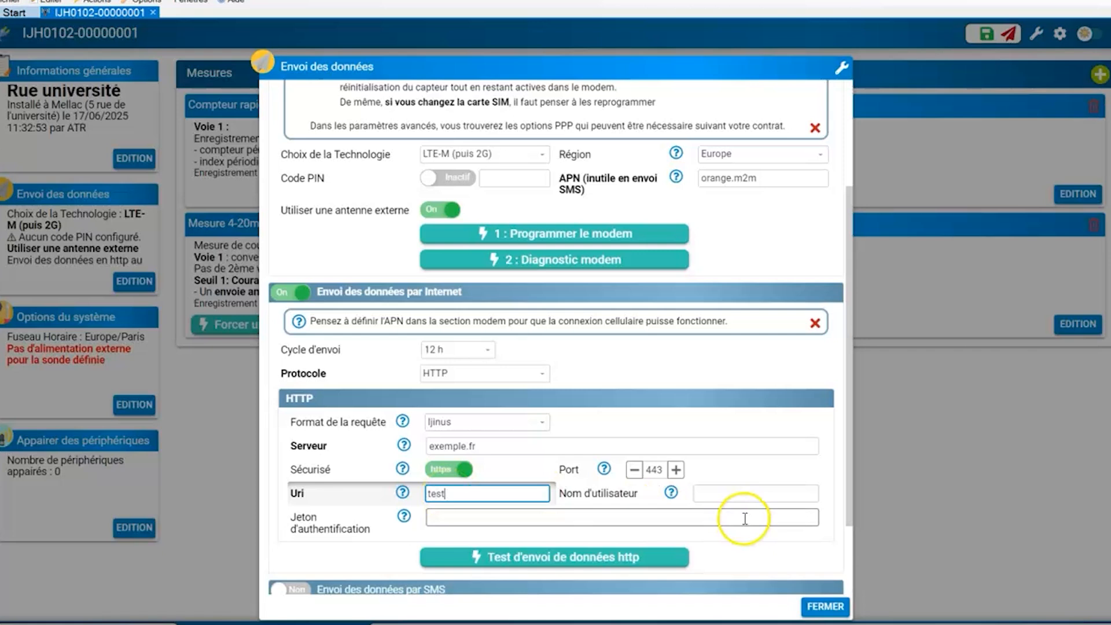
pyautogui.click(745, 492)
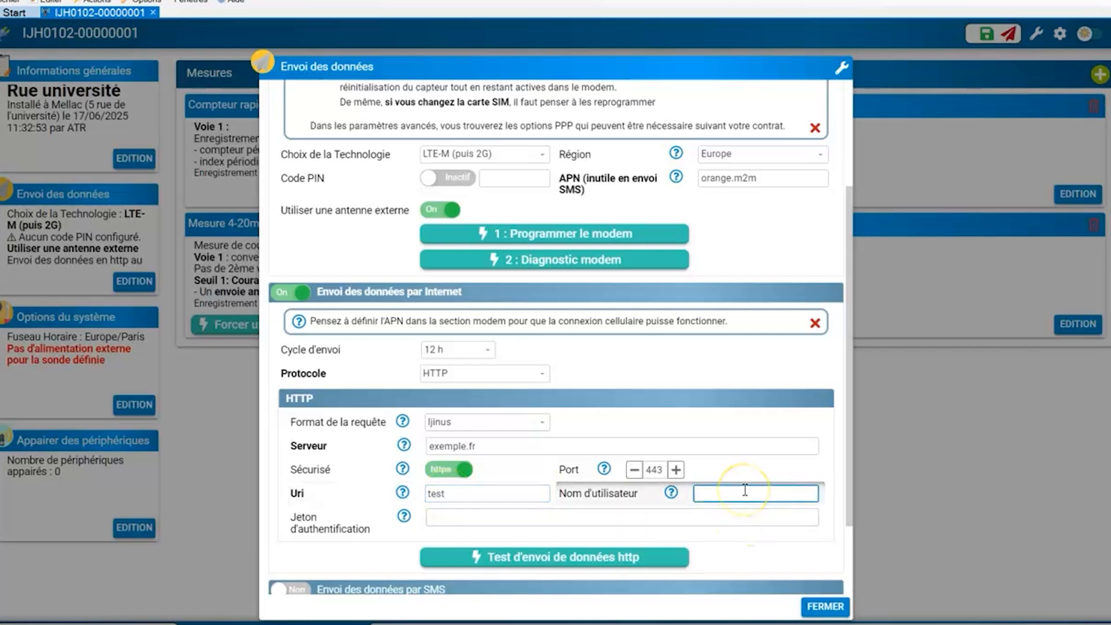
pyautogui.write('essai')
pyautogui.click(728, 495)
# - Enter the authentication token for the HTTP transmission and close the data transmission settings
pyautogui.click(446, 515)
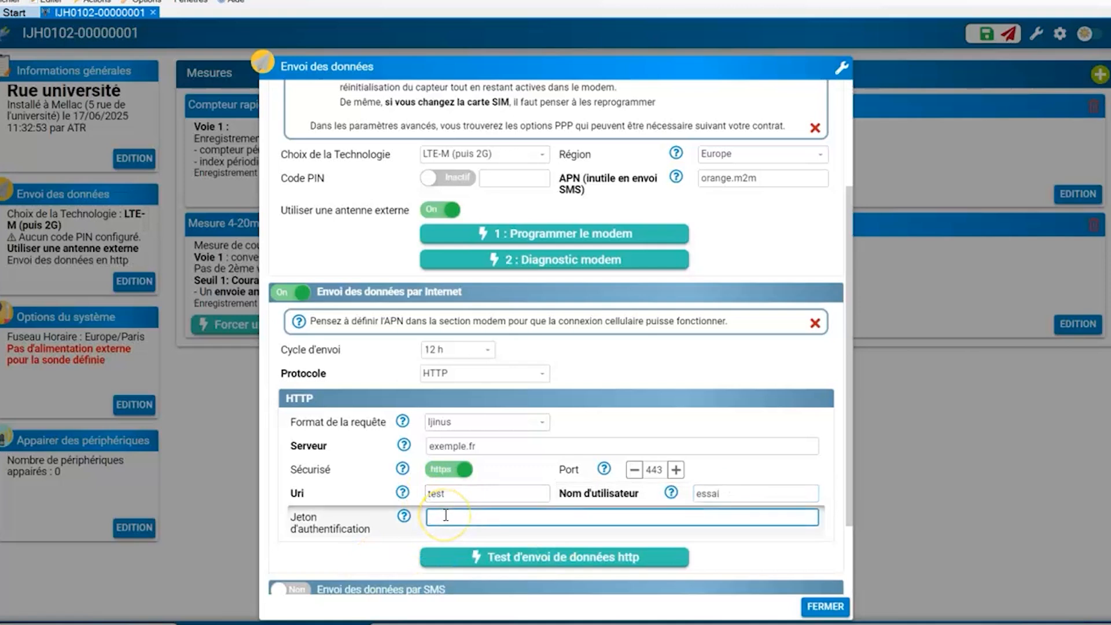
pyautogui.write('****************')
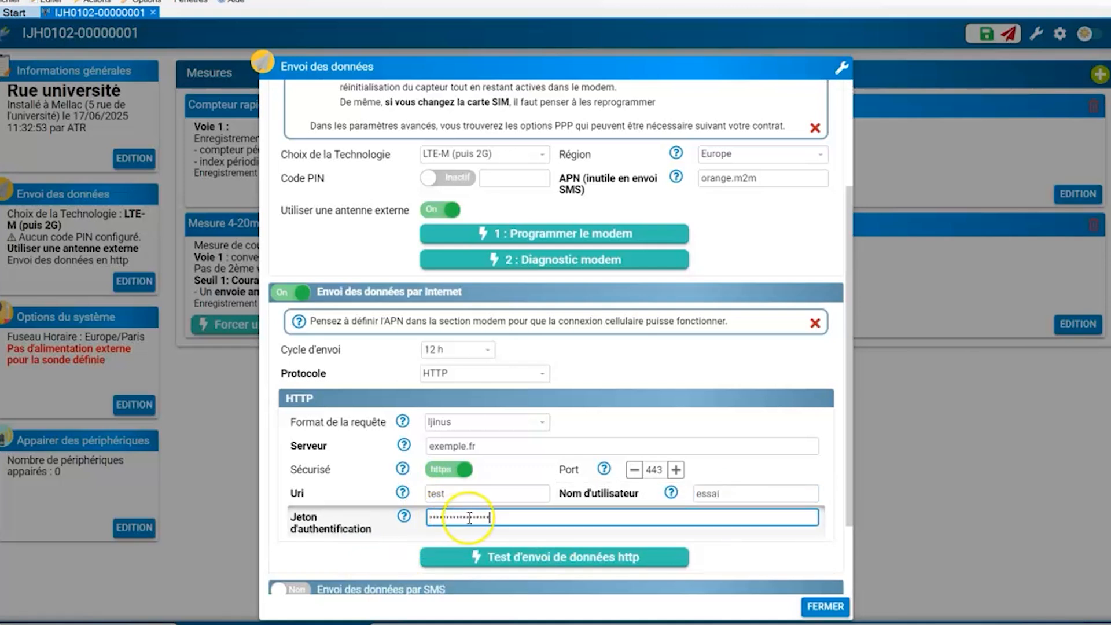
pyautogui.click(823, 607)
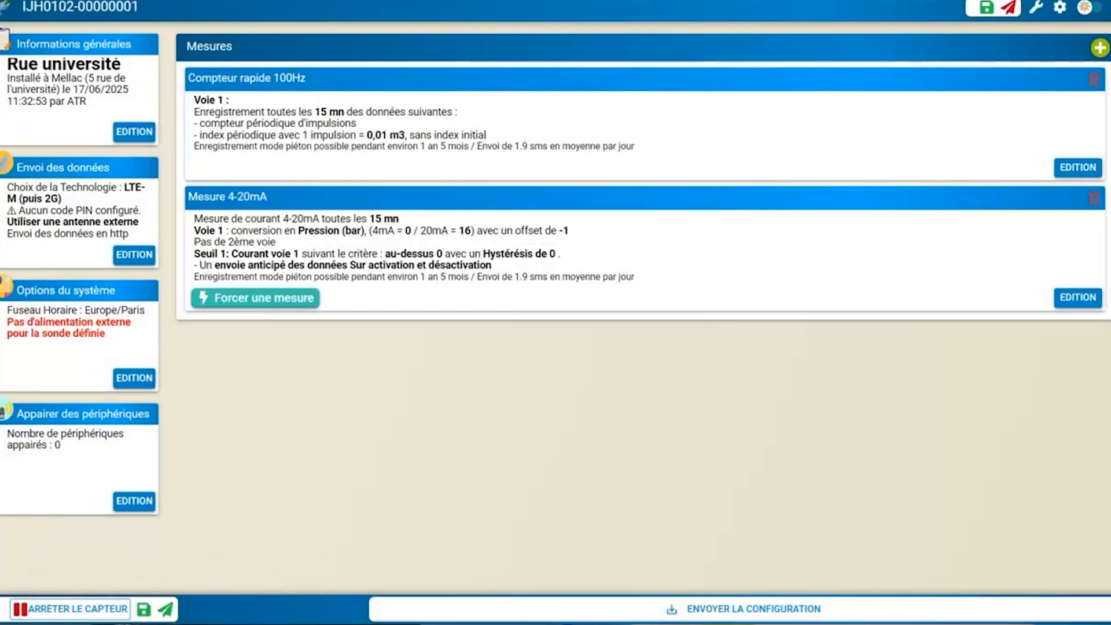
# - Send the completed configuration to the device
pyautogui.click(684, 597)
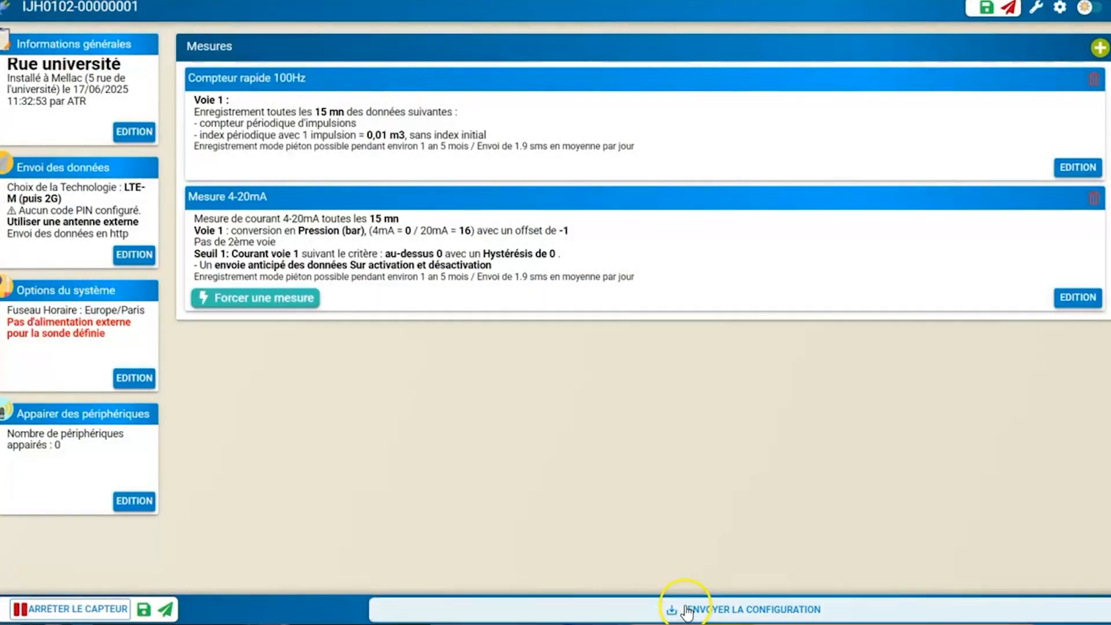
pyautogui.click(687, 611)
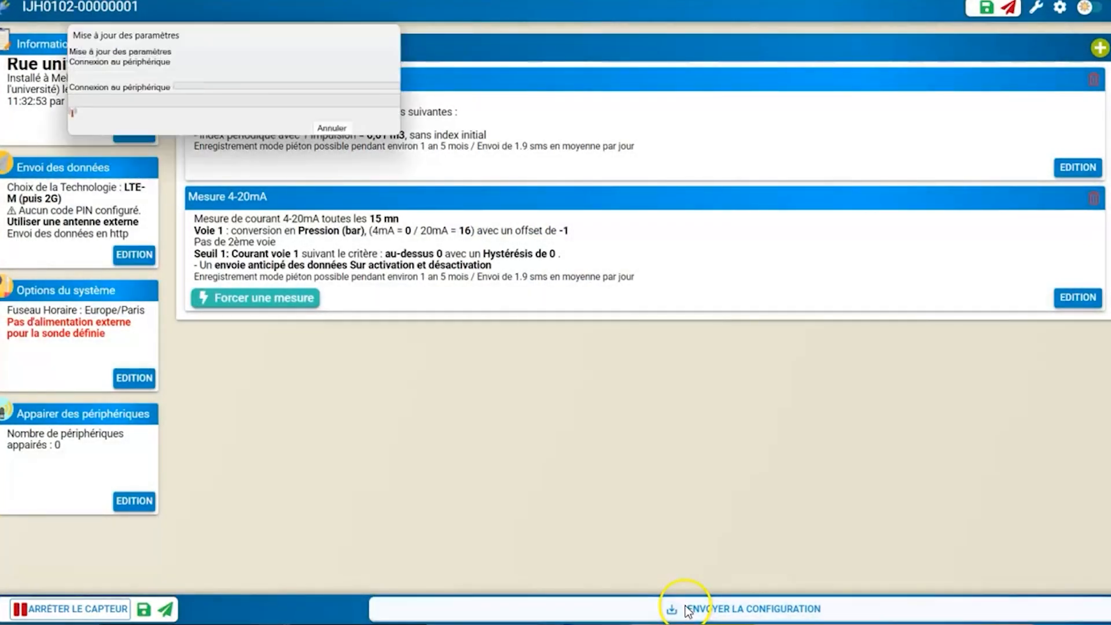